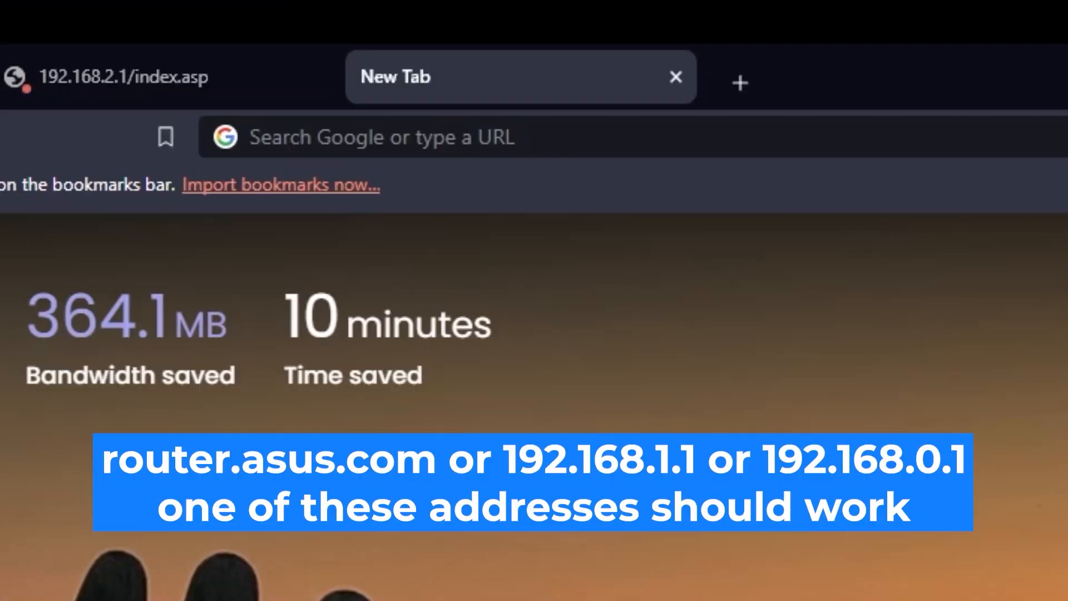
# Open the router's settings page at 192.168.2.1 in the new browser tab
pyautogui.click(612, 137)
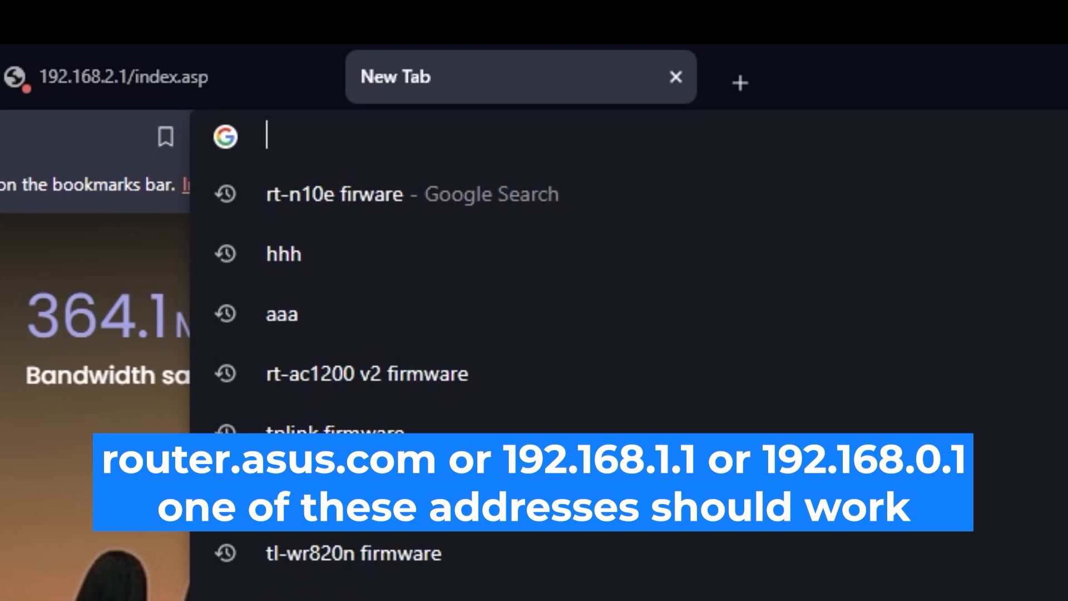
pyautogui.write('192.168.2.1')
pyautogui.press('Return')
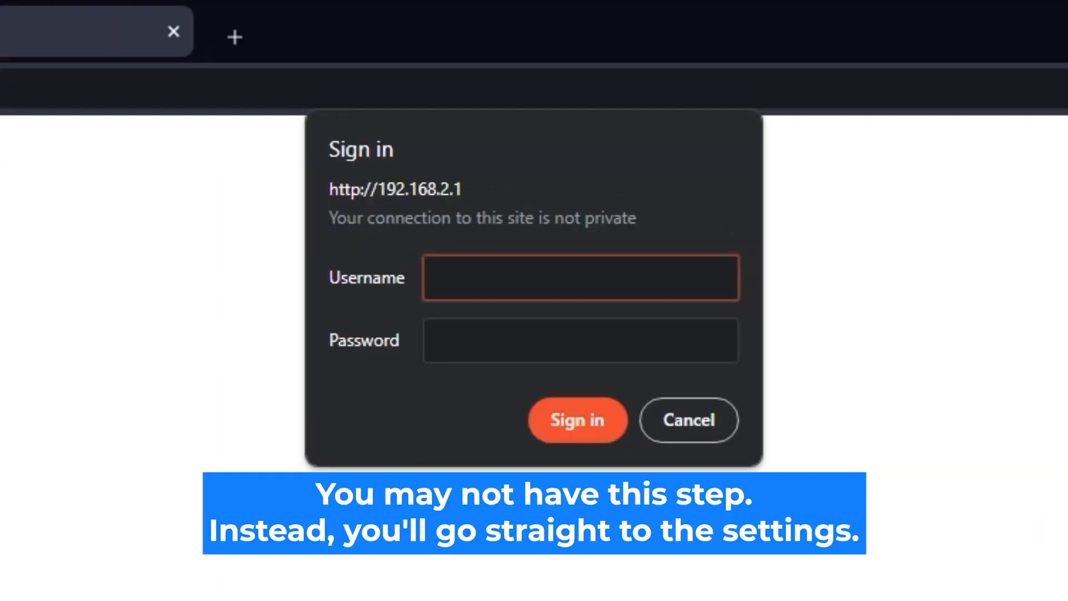
# Submit the router's sign-in form with the username admin and the account password
pyautogui.write('admin')
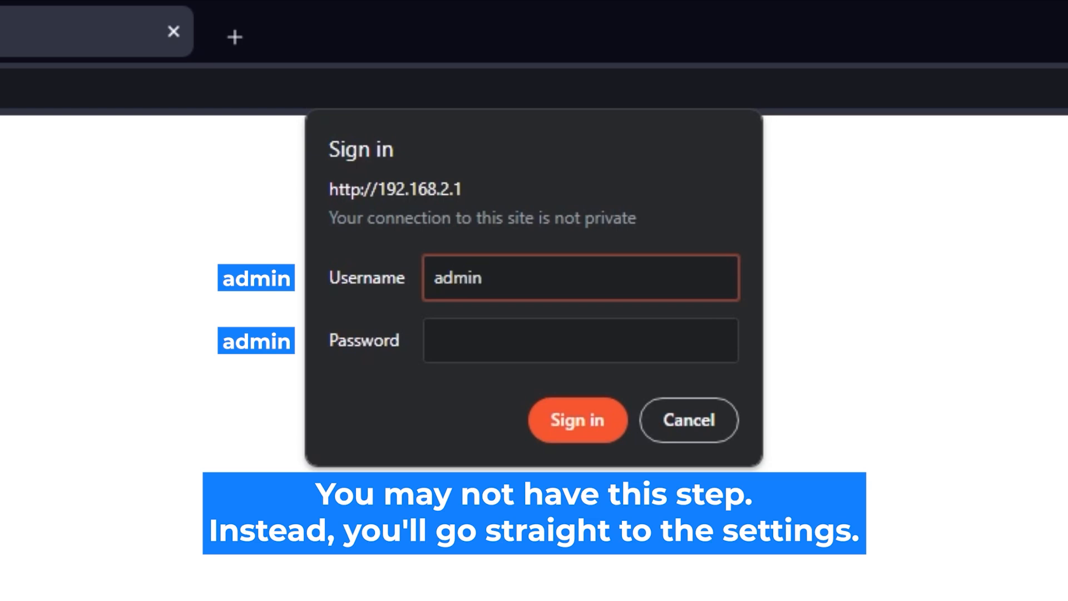
pyautogui.click(636, 334)
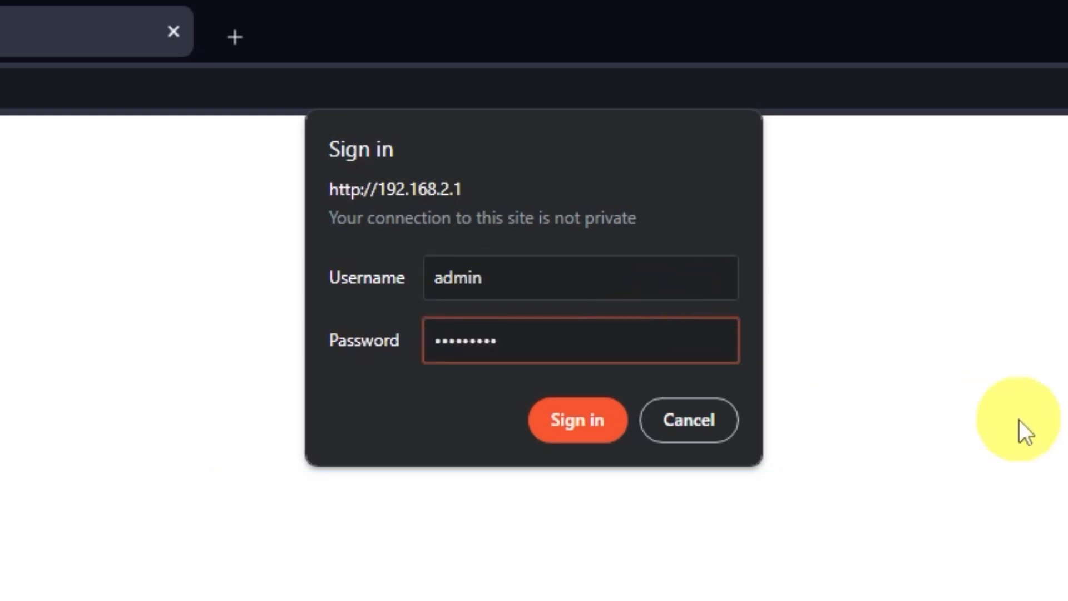
pyautogui.click(589, 429)
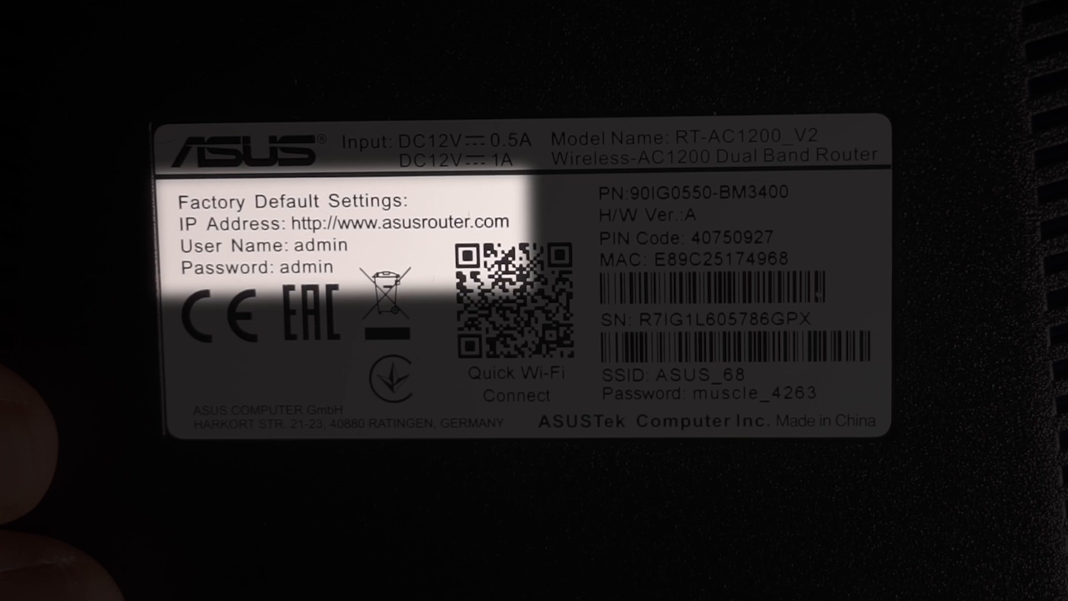
# Repeat the router sign-in, entering the account password again for the username admin
pyautogui.write('****')
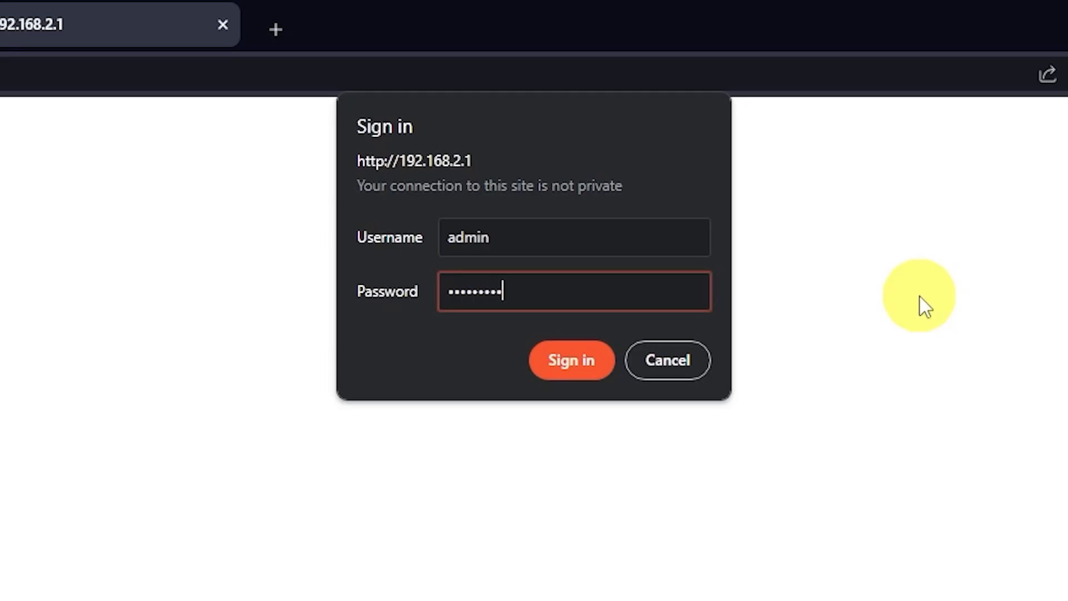
pyautogui.click(578, 367)
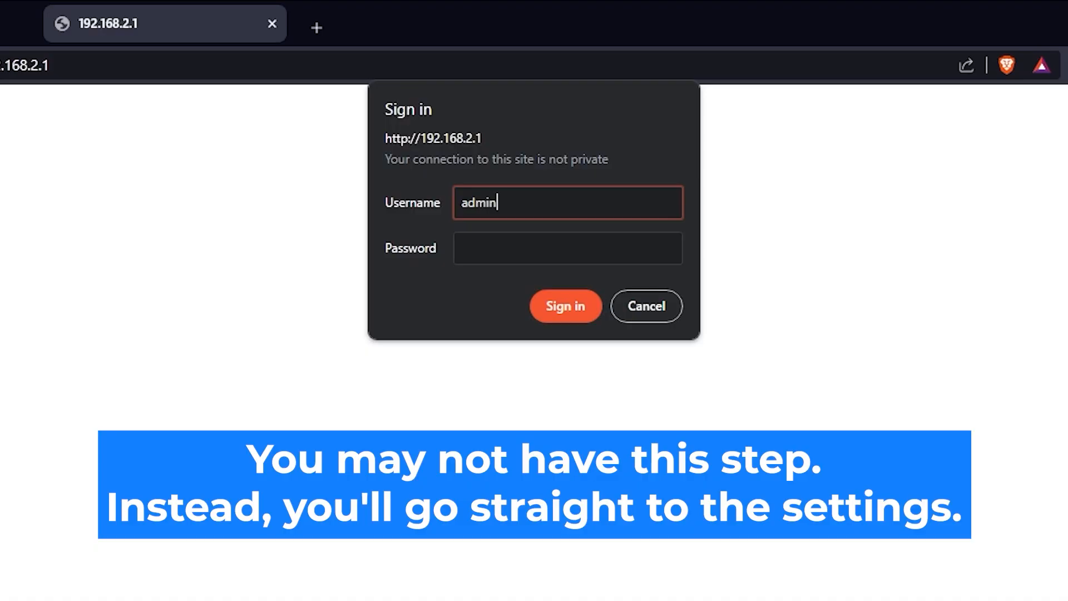
pyautogui.click(608, 247)
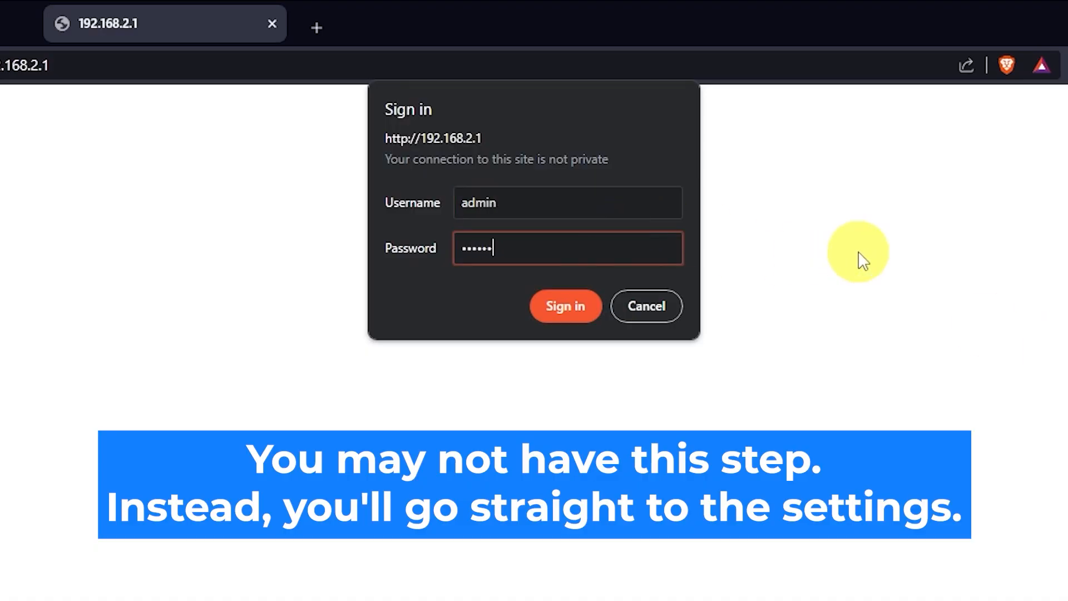
pyautogui.click(572, 313)
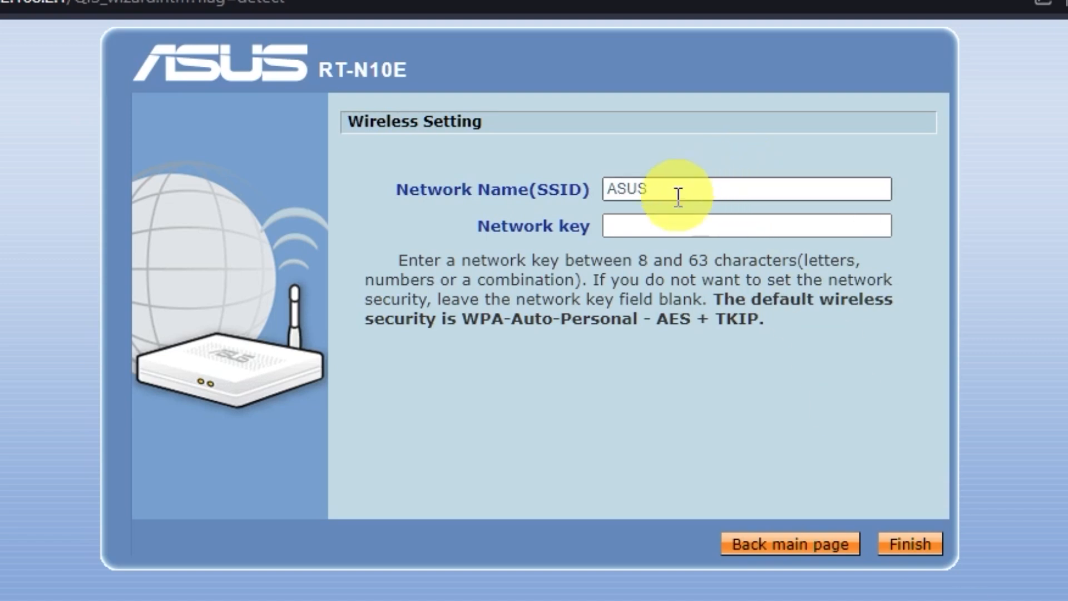
# Keep ASUS as the wireless network name, enter a network key, and finish the wireless setup
pyautogui.click(649, 224)
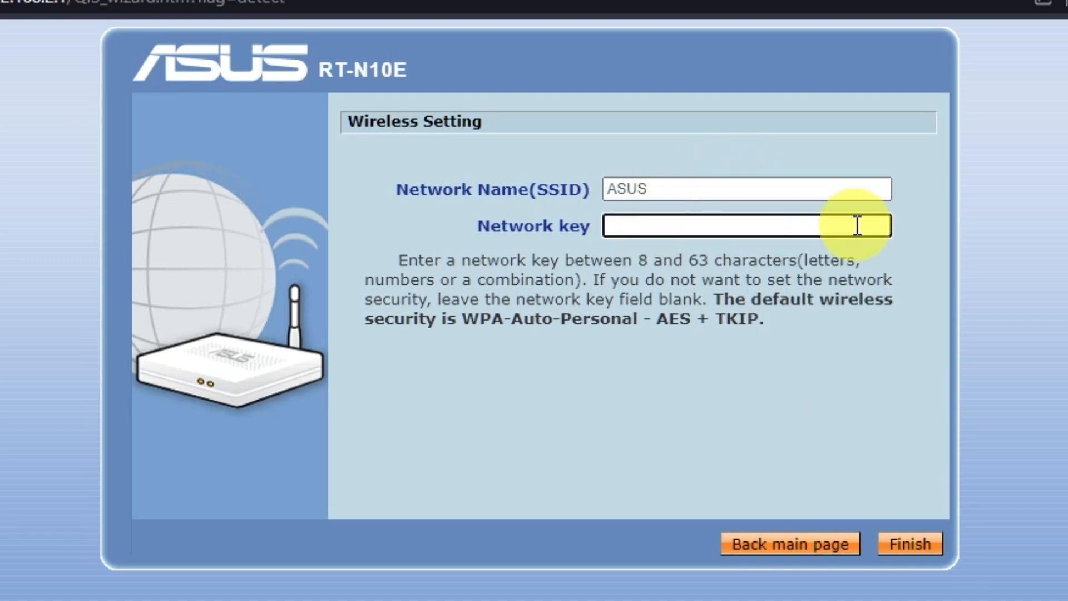
pyautogui.click(691, 193)
pyautogui.click(801, 223)
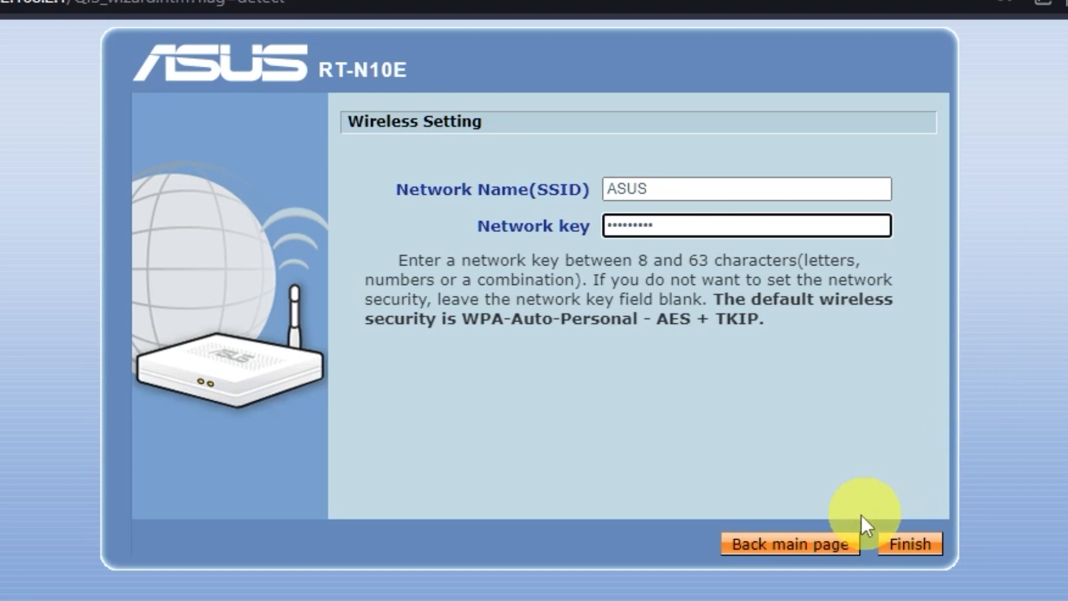
pyautogui.click(904, 548)
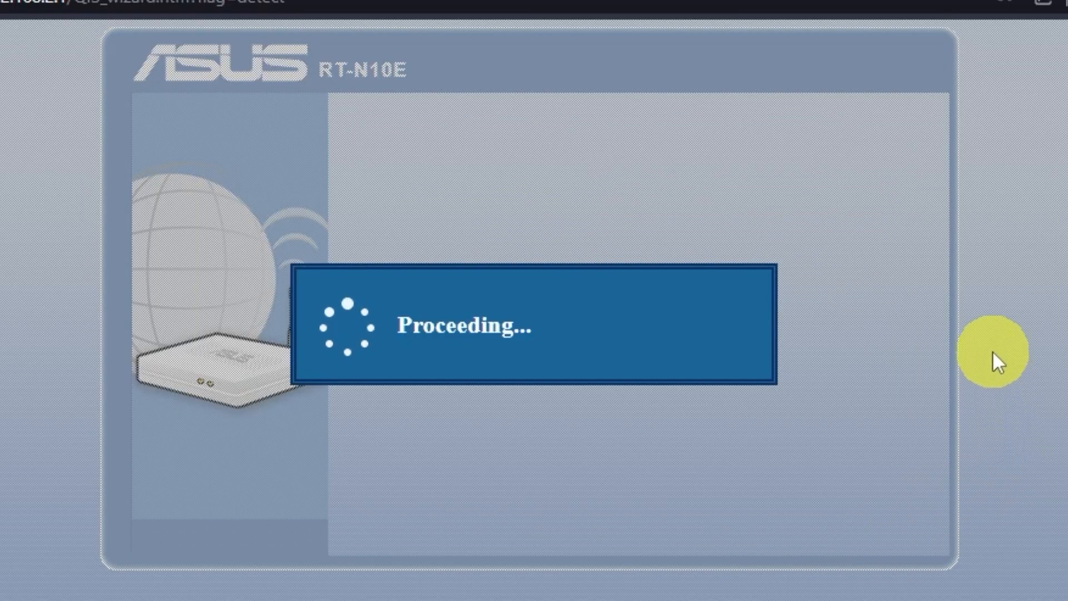
# Connect the computer to the ASUS Wi-Fi network by entering its network security key
pyautogui.click(1001, 204)
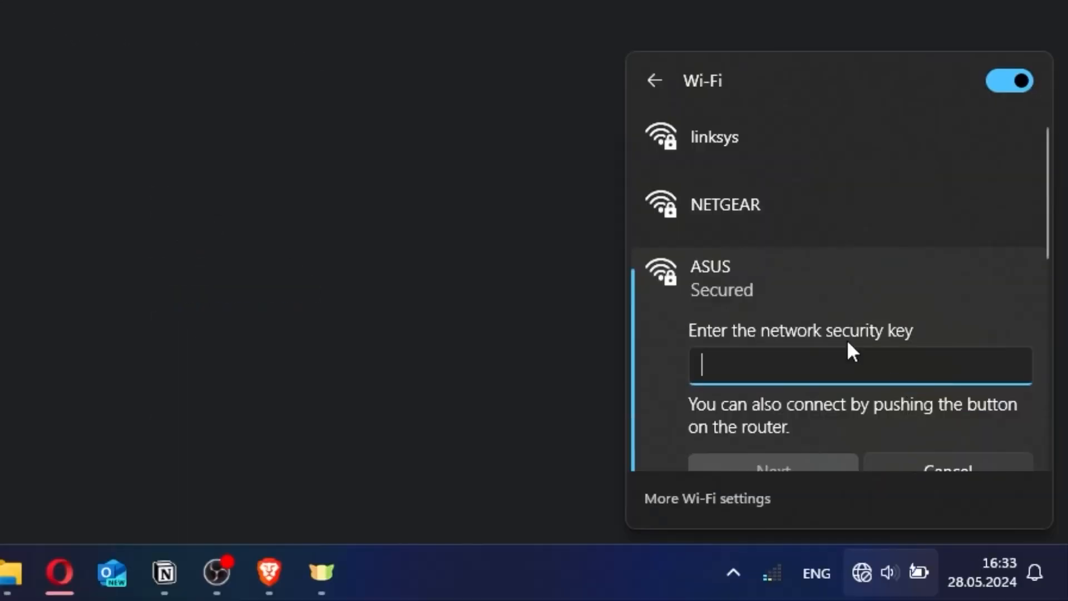
pyautogui.write('•••••••••')
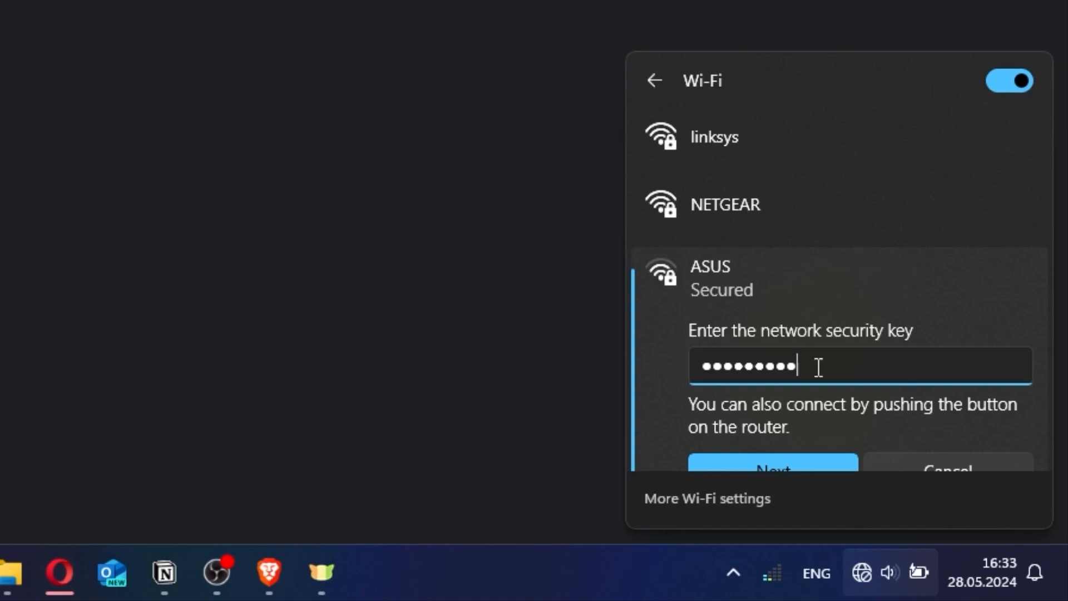
pyautogui.click(789, 458)
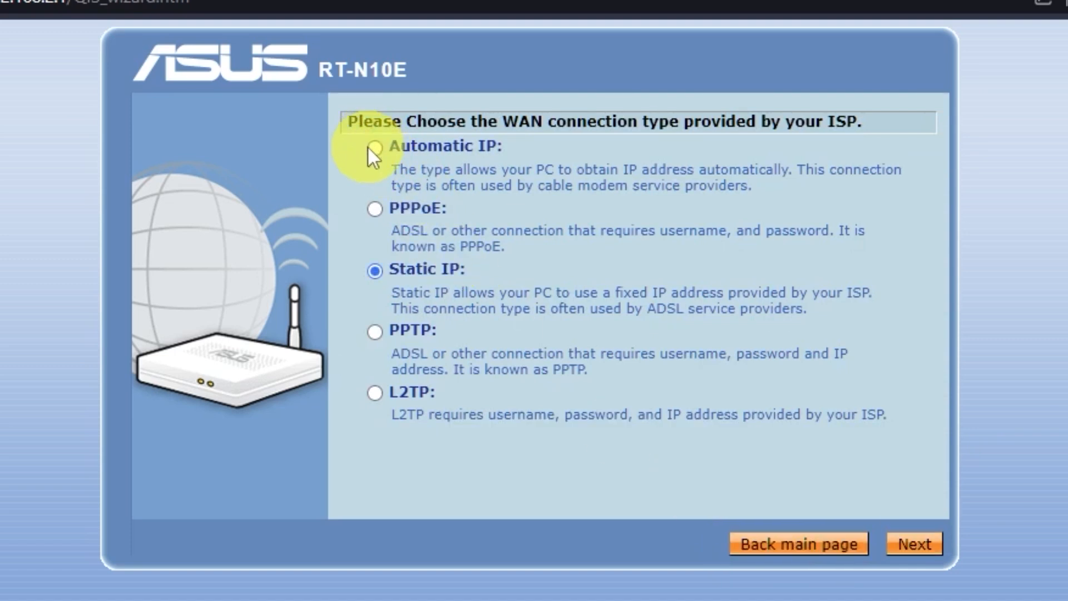
# Set the WAN connection type to Automatic IP, keep automatic DNS and blank optional fields, and apply all settings
pyautogui.click(372, 148)
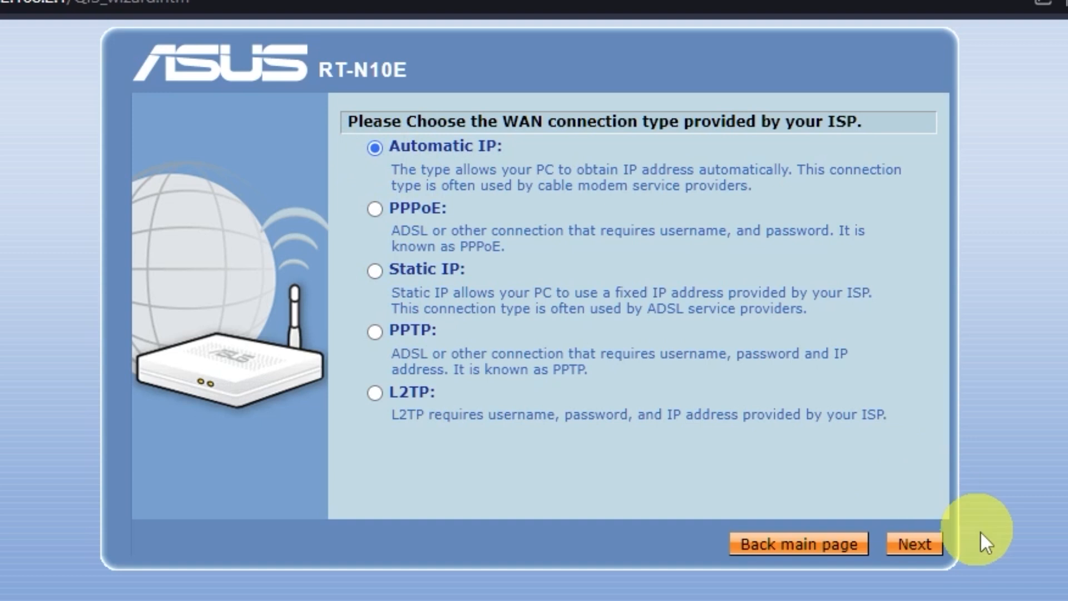
pyautogui.click(936, 547)
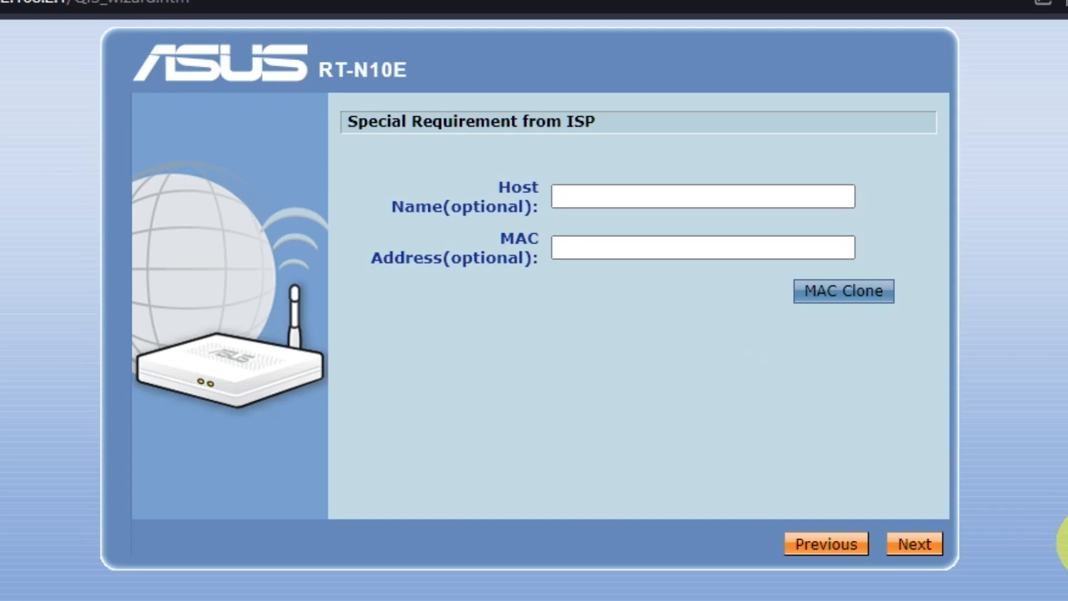
pyautogui.click(919, 548)
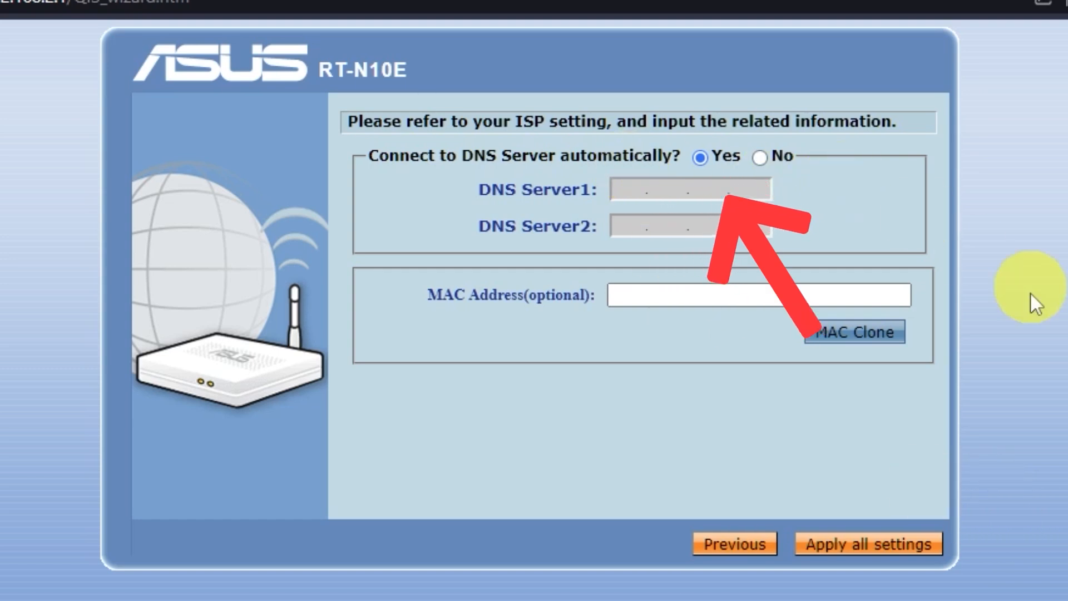
pyautogui.click(921, 545)
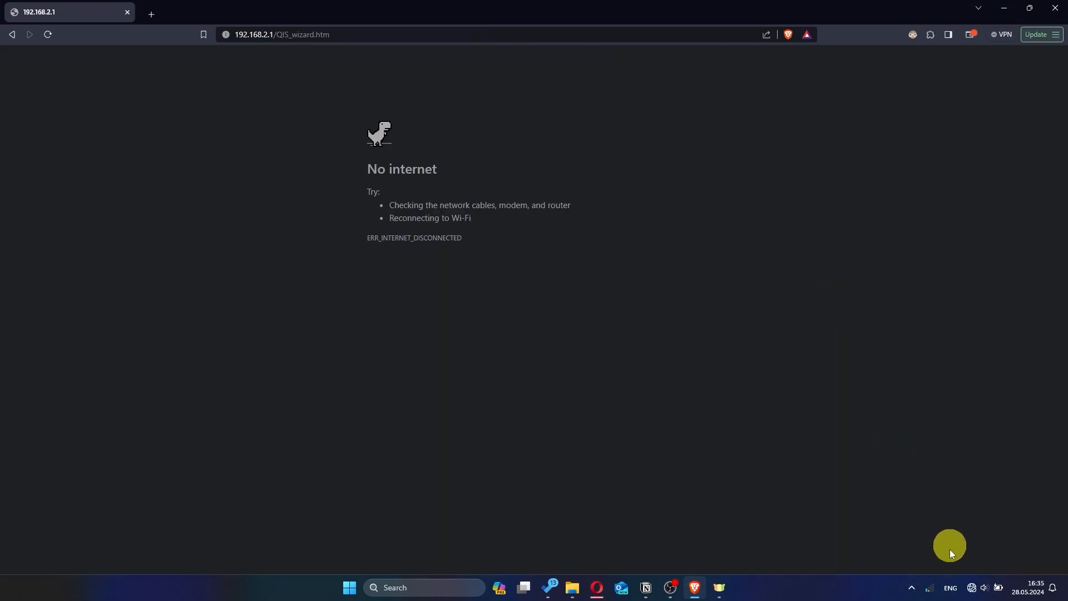
# Reconnect the computer to the router's Wi-Fi and open the router page at 192.168.2.1
pyautogui.click(971, 588)
pyautogui.click(914, 374)
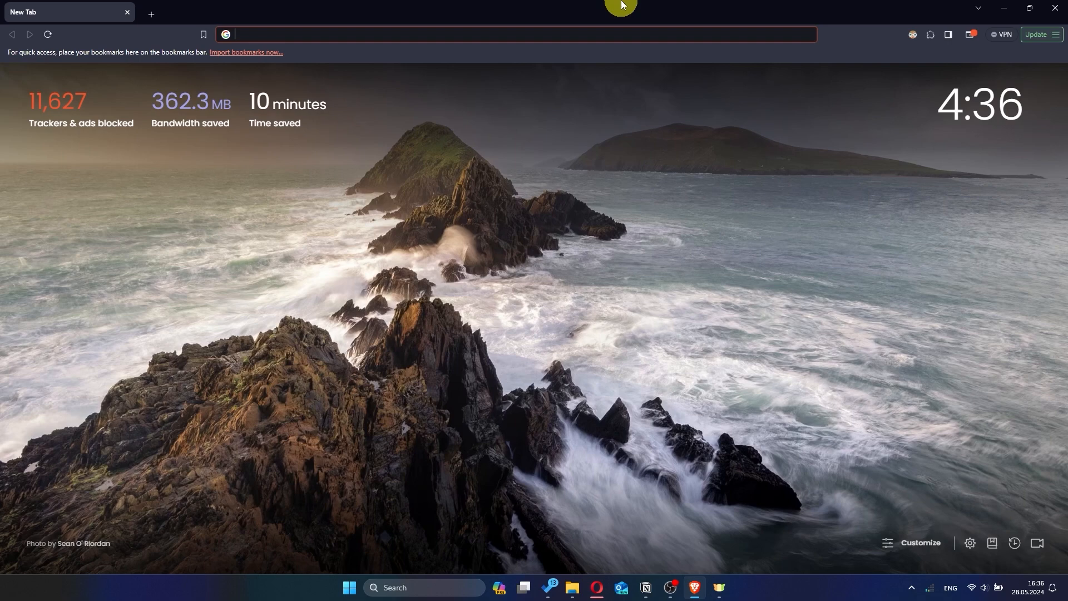
pyautogui.click(384, 34)
pyautogui.write('1')
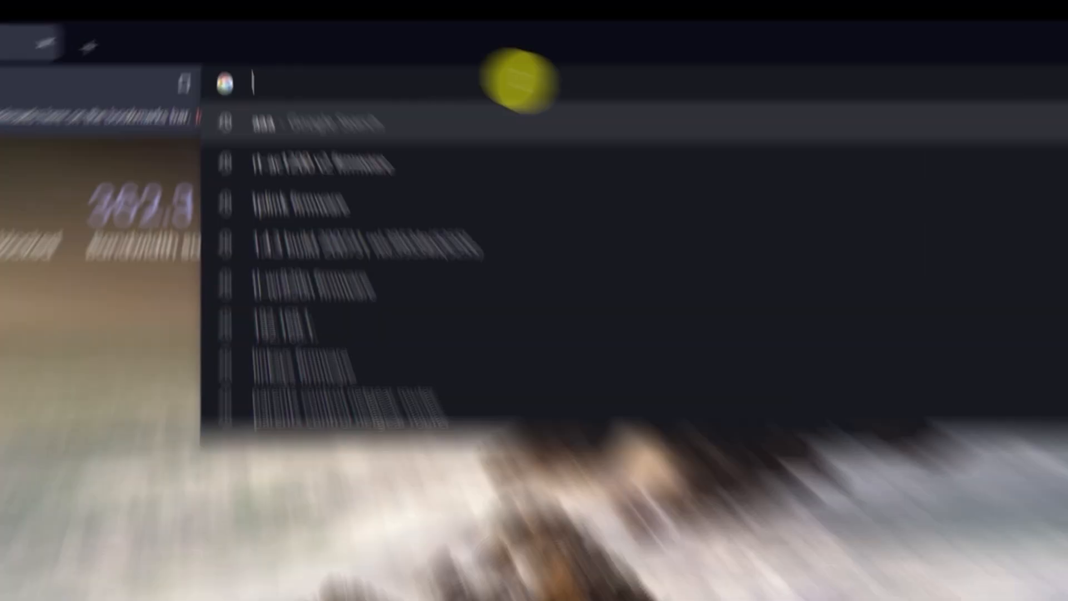
pyautogui.write('92.168.')
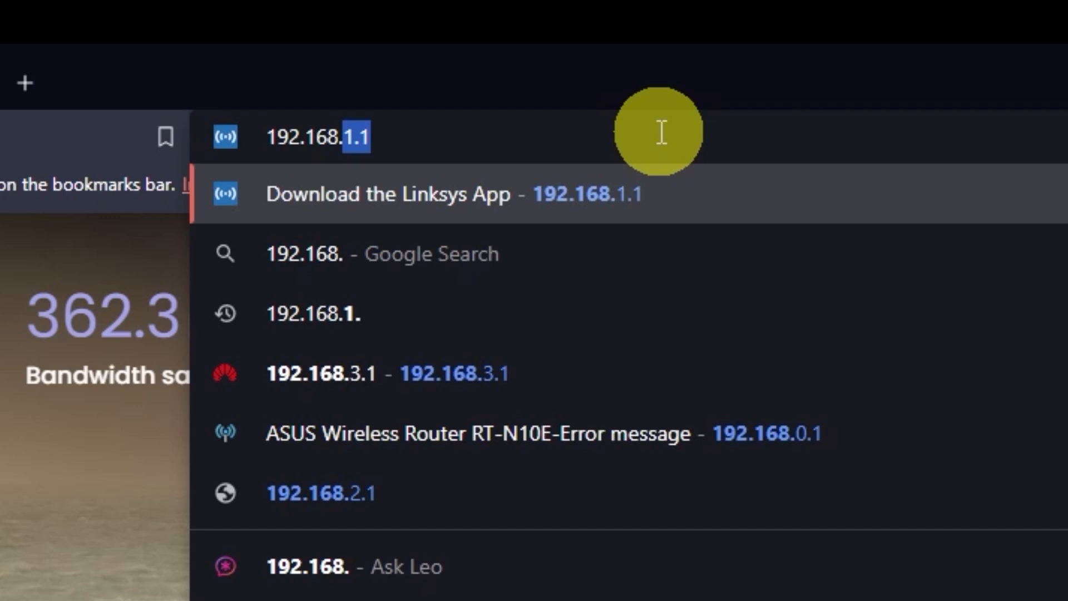
pyautogui.write('2.')
pyautogui.press('Return')
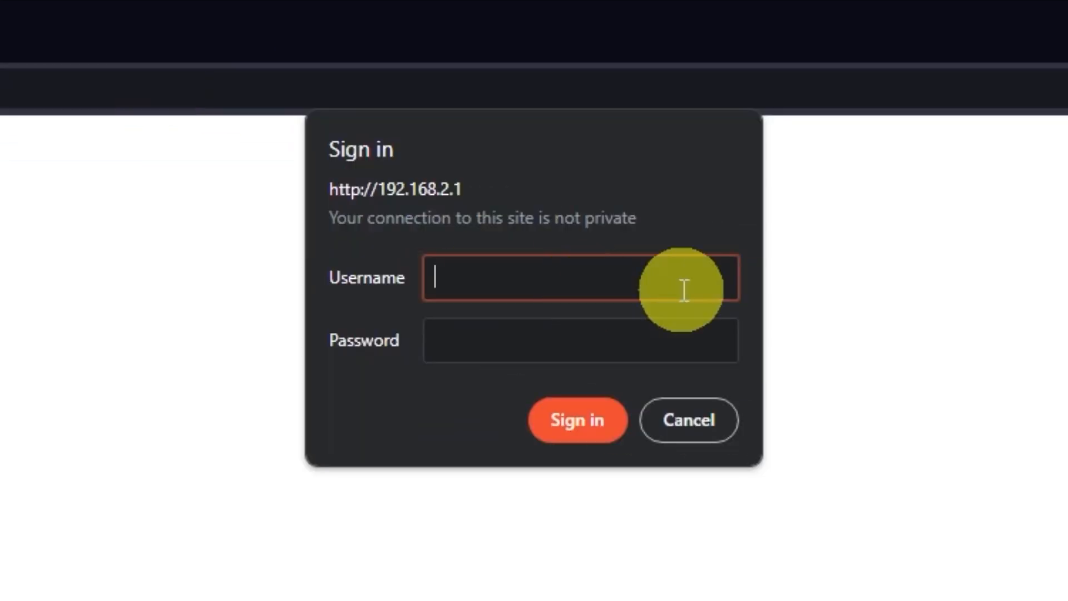
# Sign in to the router as admin with the account password and decline to save the password in the browser
pyautogui.write('admin')
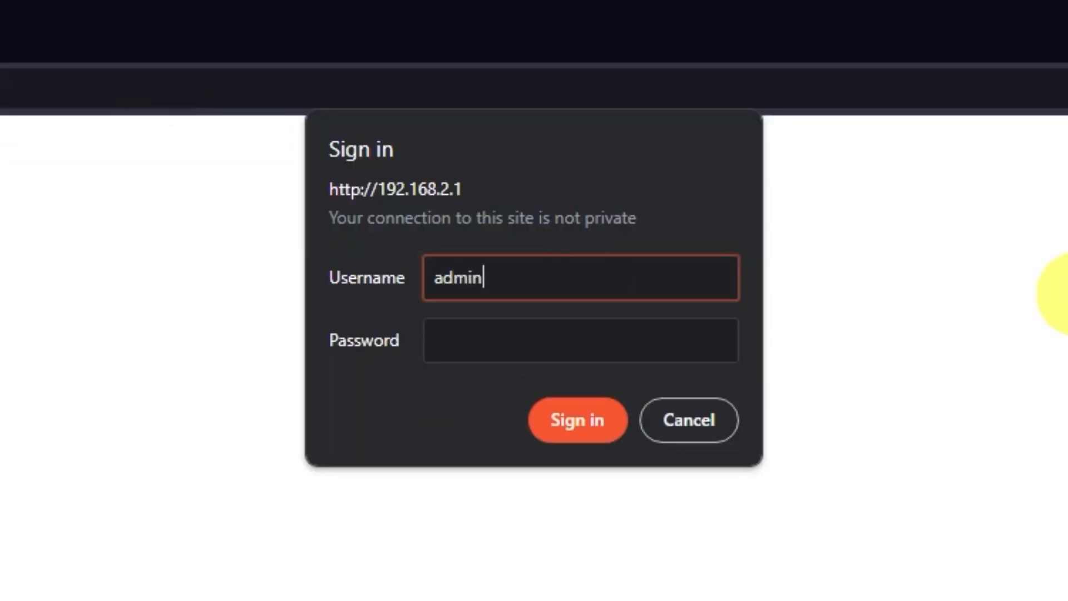
pyautogui.click(611, 334)
pyautogui.write('admin')
pyautogui.click(578, 420)
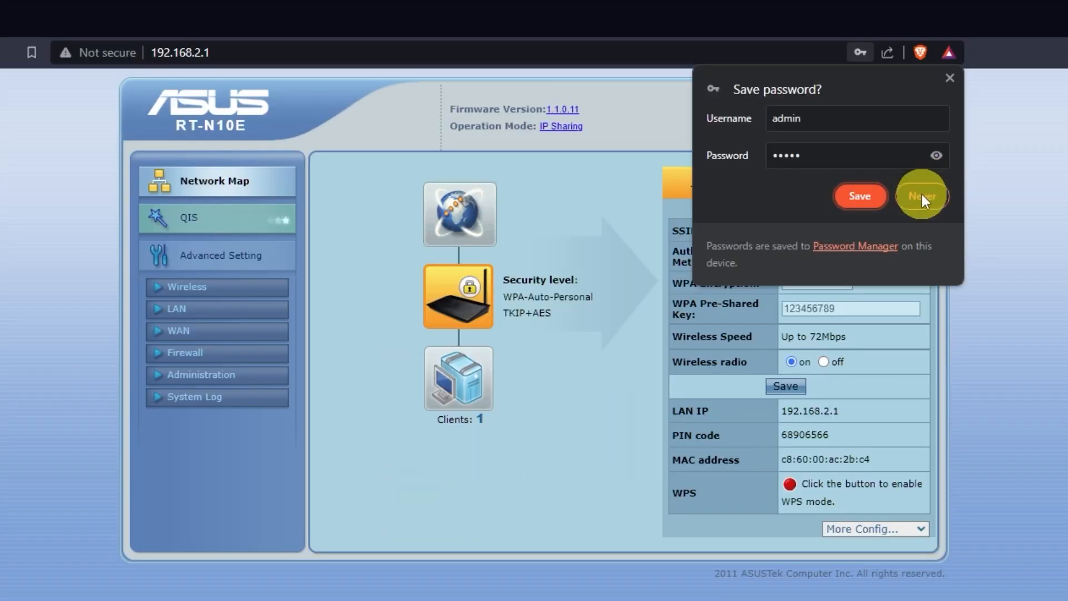
pyautogui.click(913, 191)
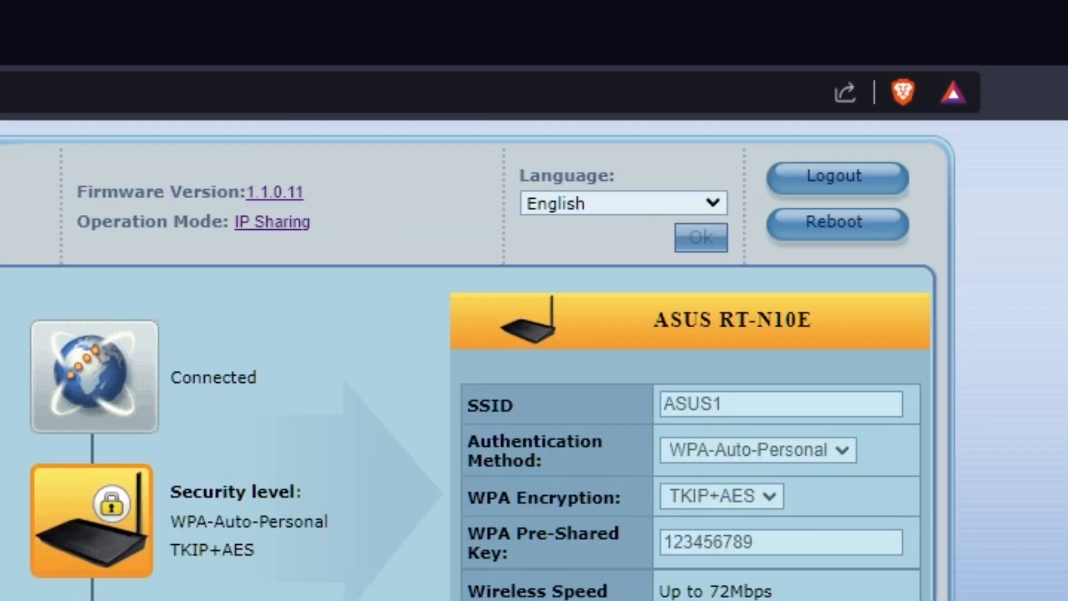
# Reboot the router from its settings page and confirm the restart
pyautogui.click(860, 237)
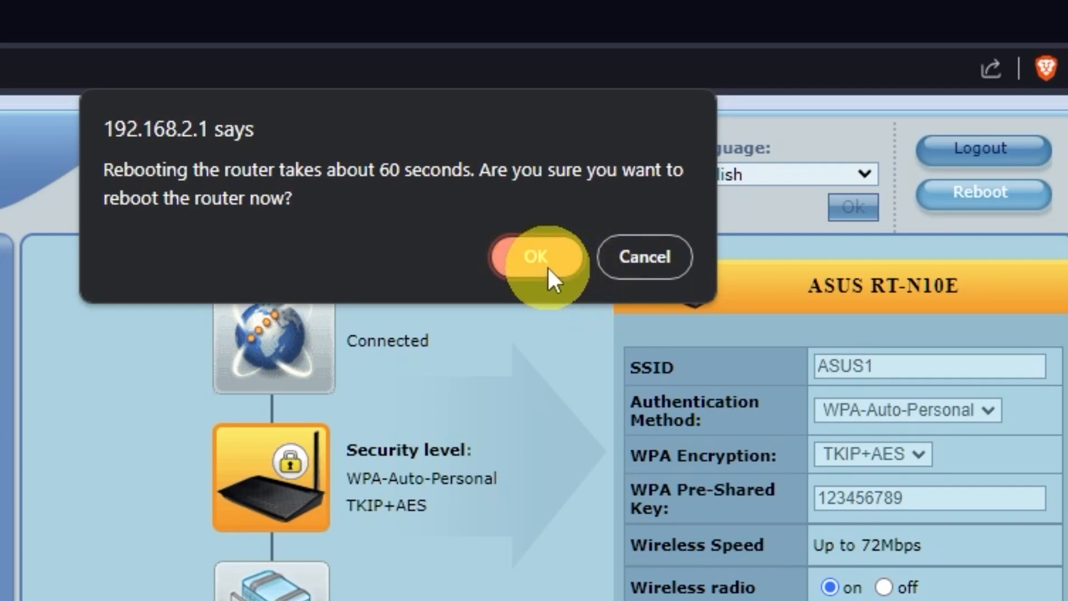
pyautogui.click(536, 258)
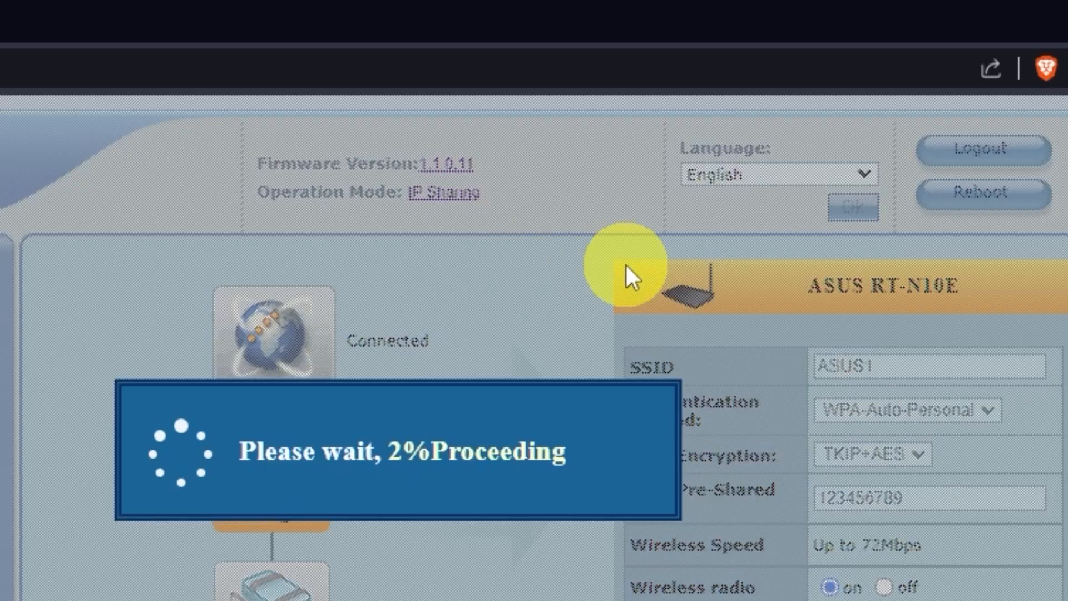